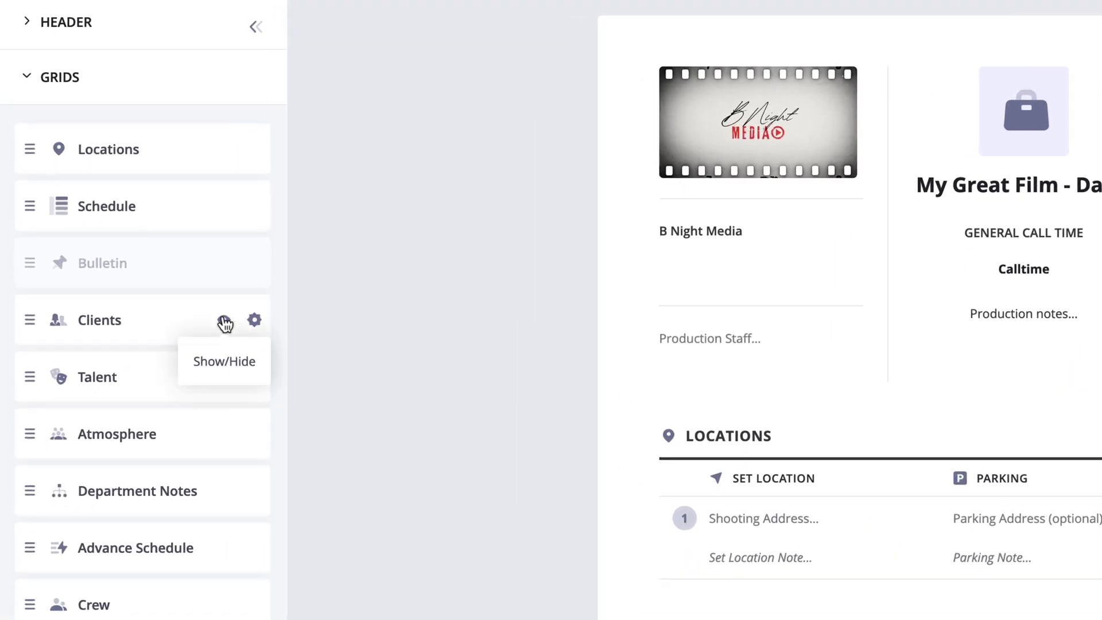
- Hide the Clients grid on the call sheet and collapse the sidebar sections
left_click(224, 325)
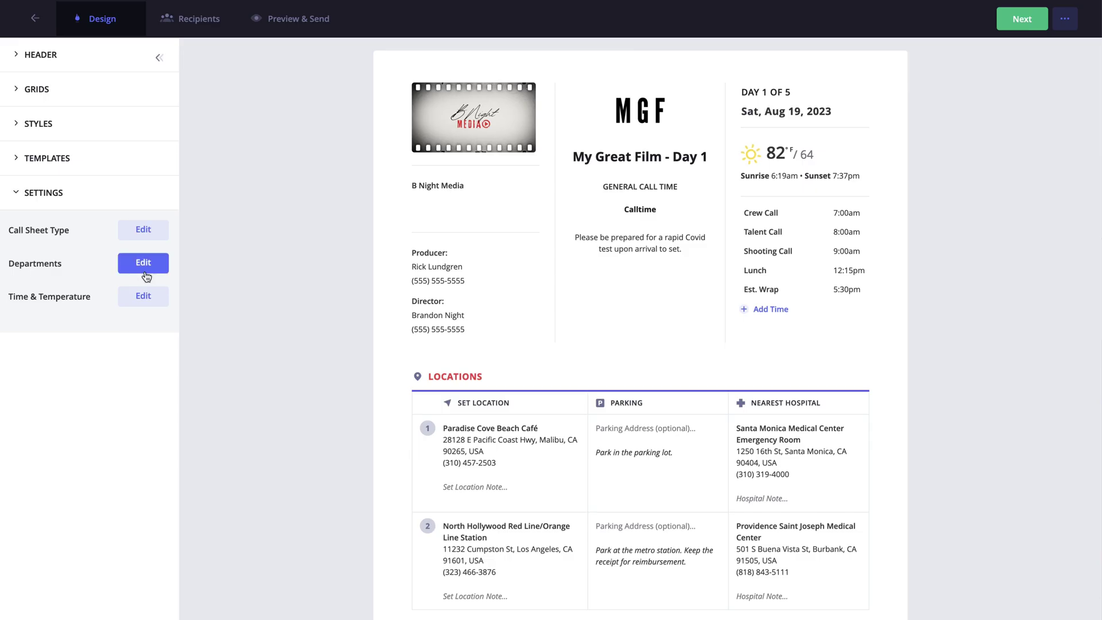
left_click(143, 263)
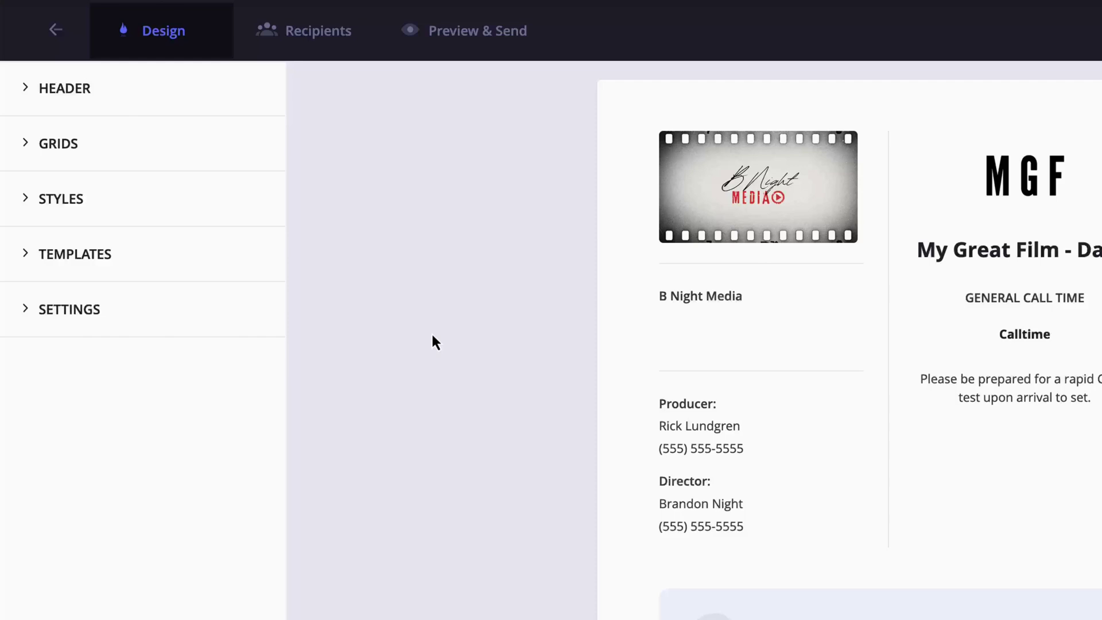
- Expand the HEADER options and toggle the Day of Days (DAY 1 OF 5) line off and back on
left_click(188, 101)
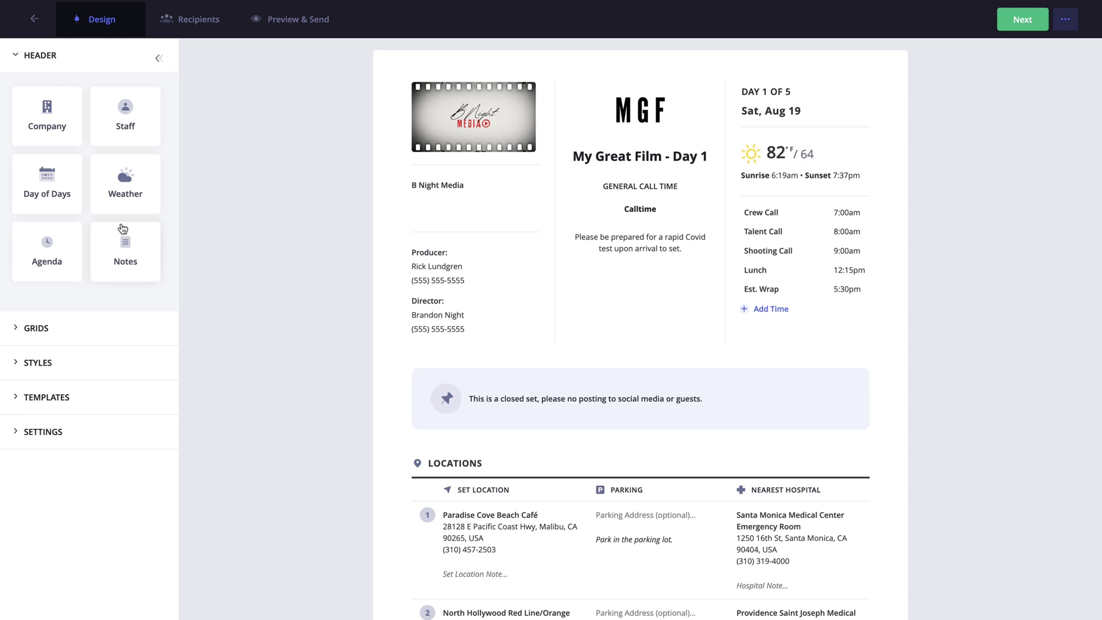
left_click(78, 207)
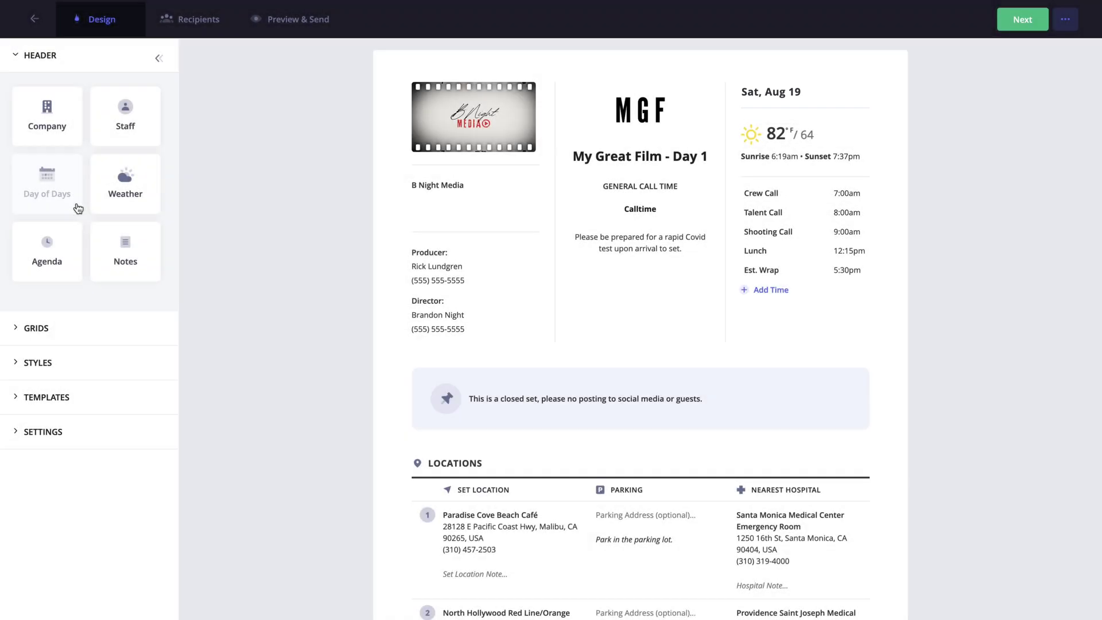
left_click(78, 208)
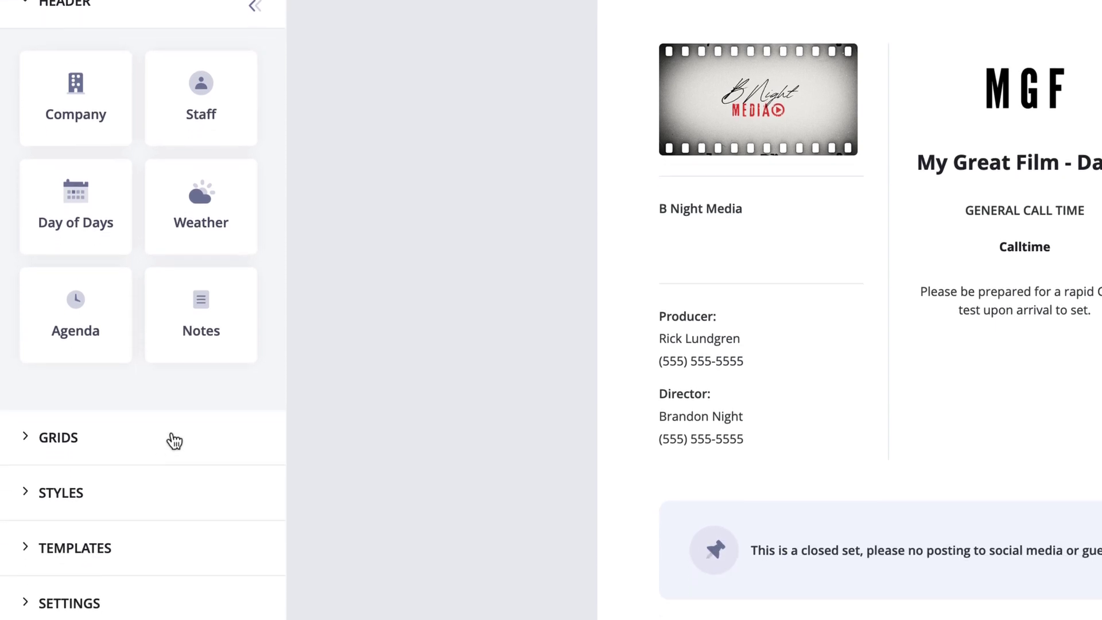
- Drag the Locations and Schedule grids above the Bulletin in the Grids list
left_click(174, 439)
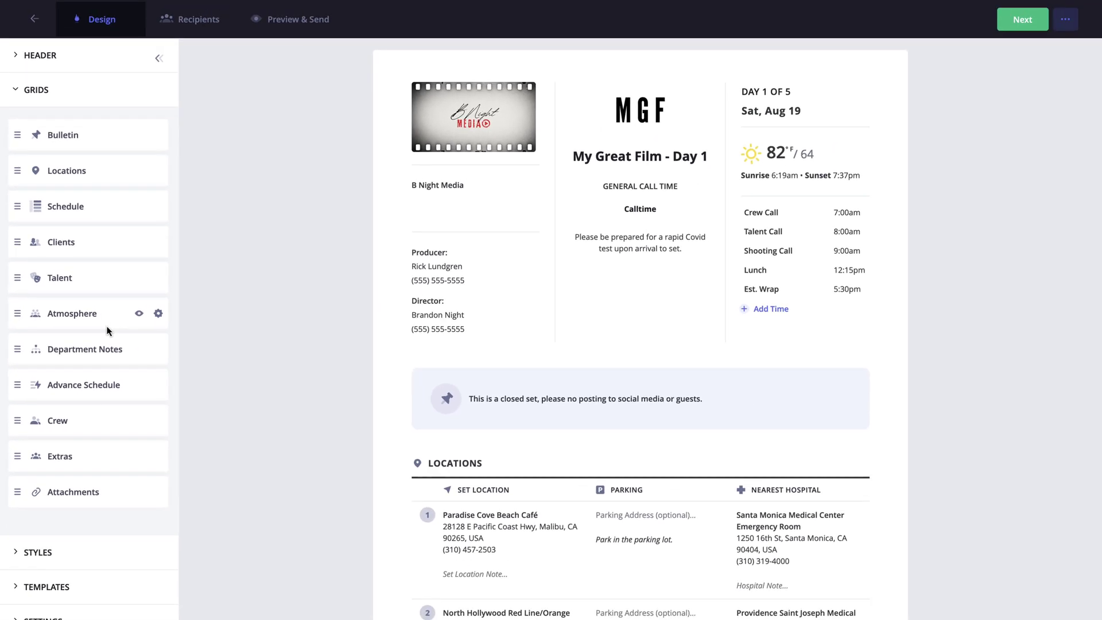
left_click_drag(17, 176, 17, 135)
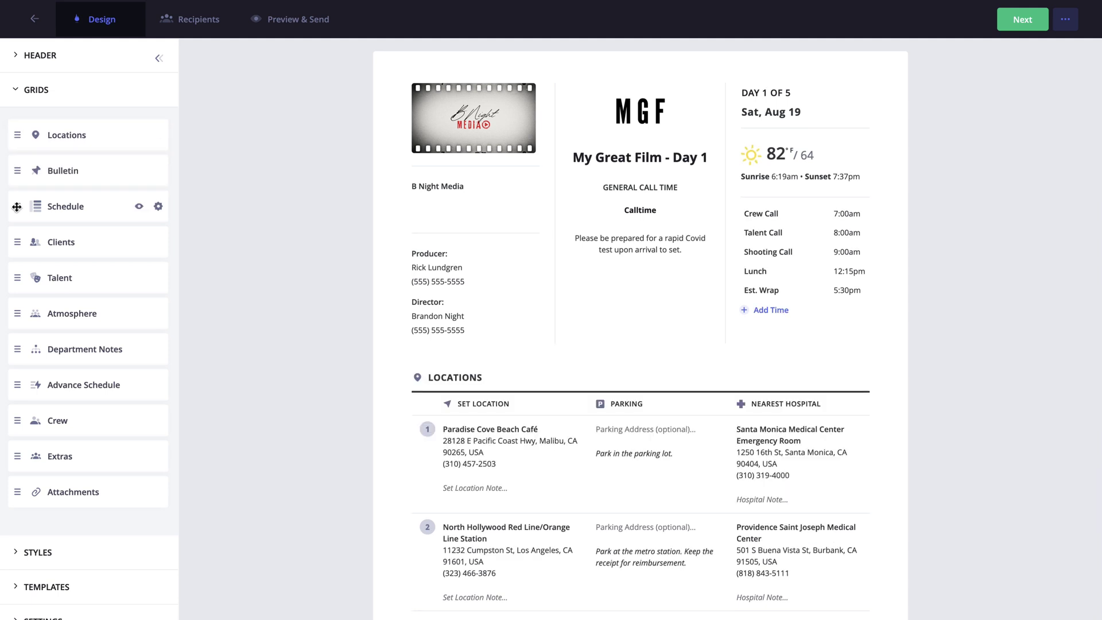
left_click_drag(16, 207, 15, 164)
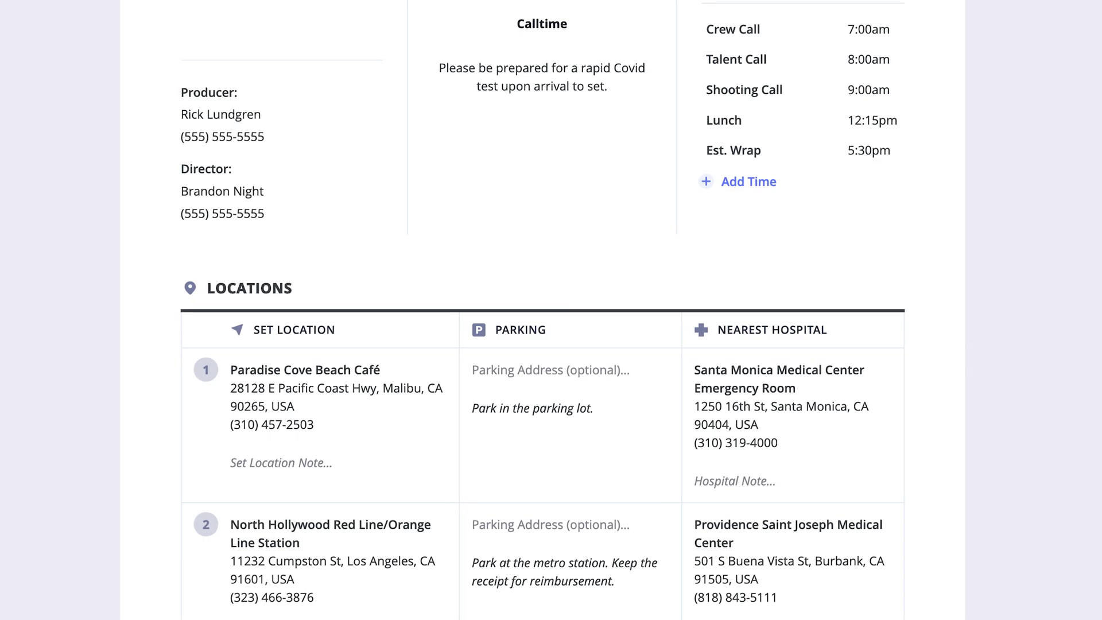
- After toggling the Locations grid's visibility, hide the Clients, Atmosphere and Extras grids
left_click(222, 216)
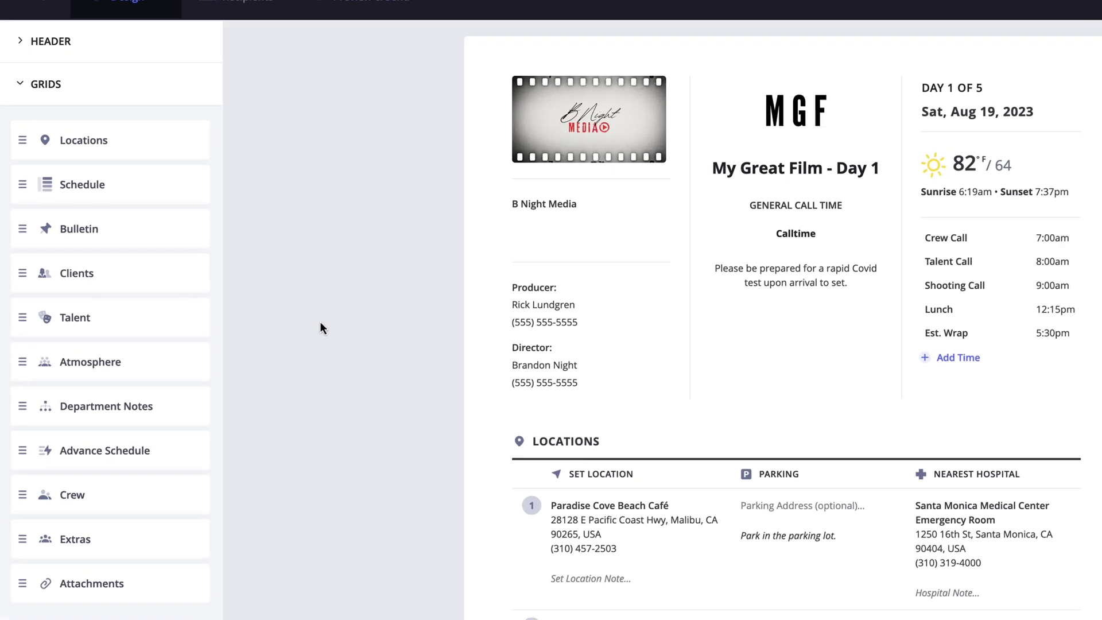
mouse_move(157, 251)
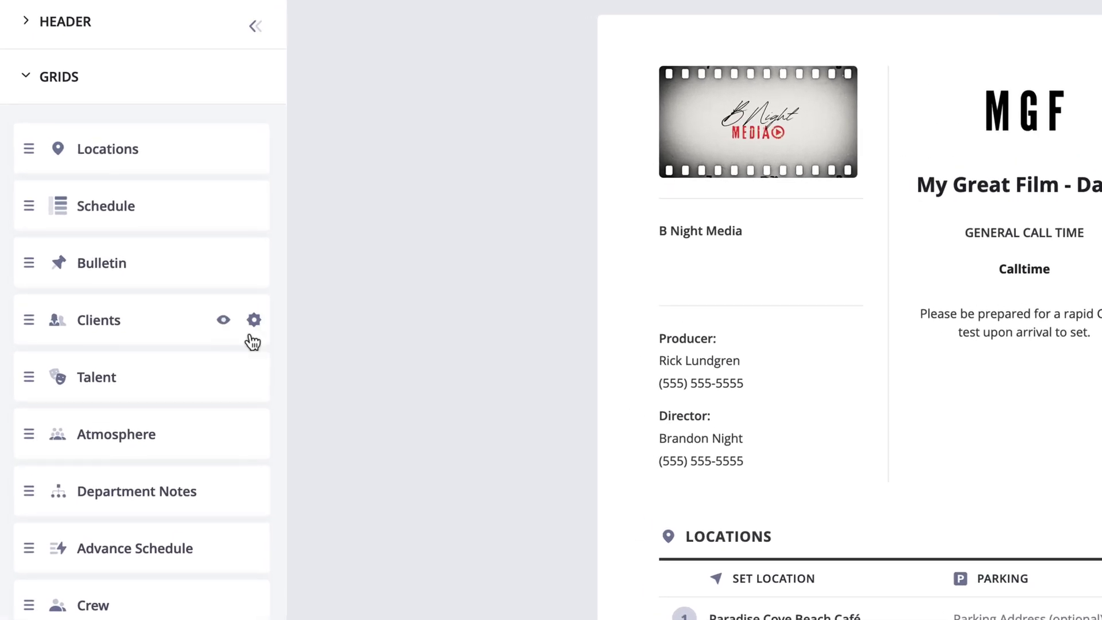
left_click(223, 320)
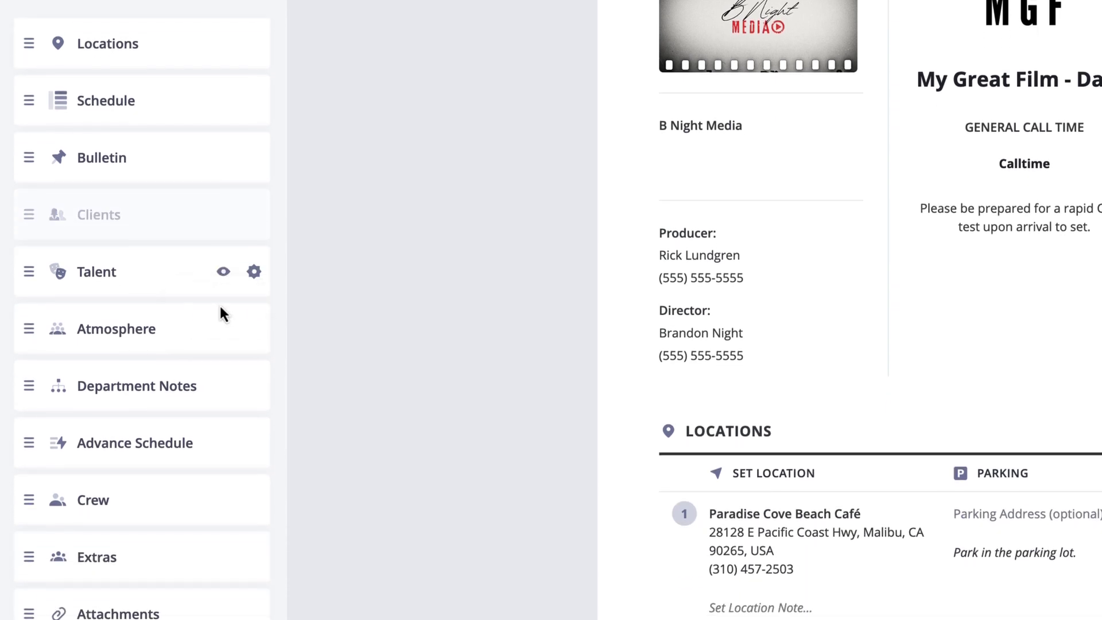
left_click(224, 434)
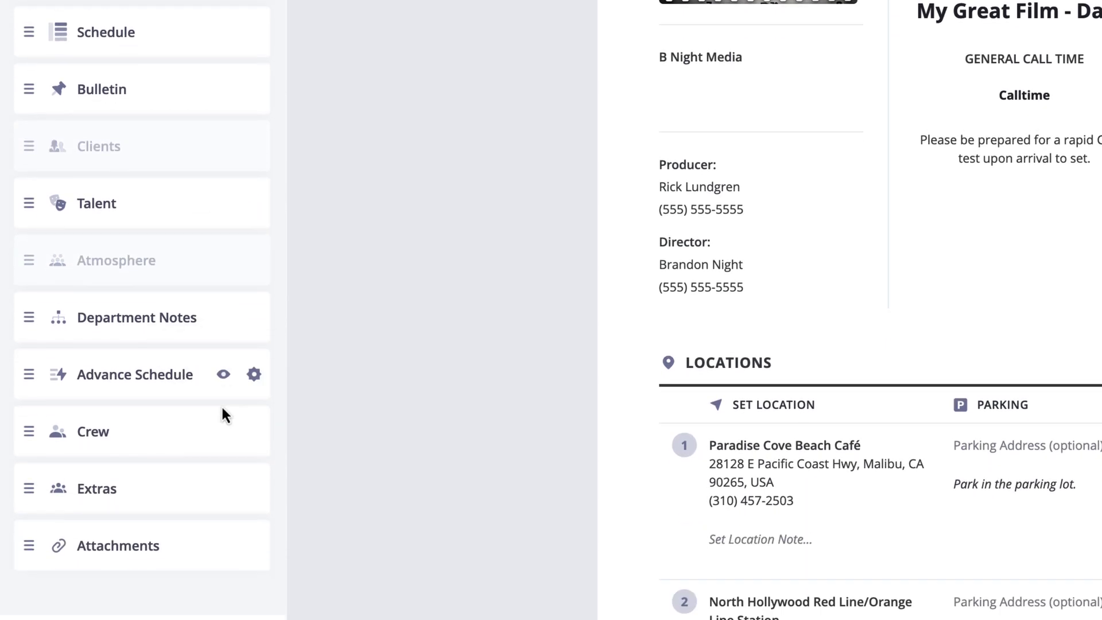
left_click(224, 357)
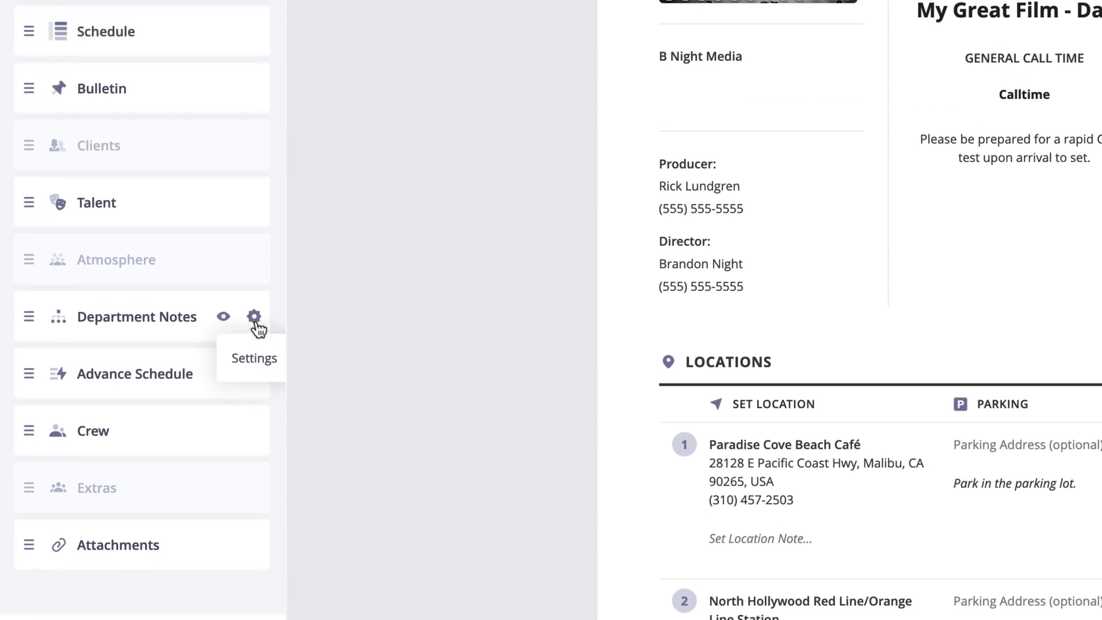
left_click(254, 317)
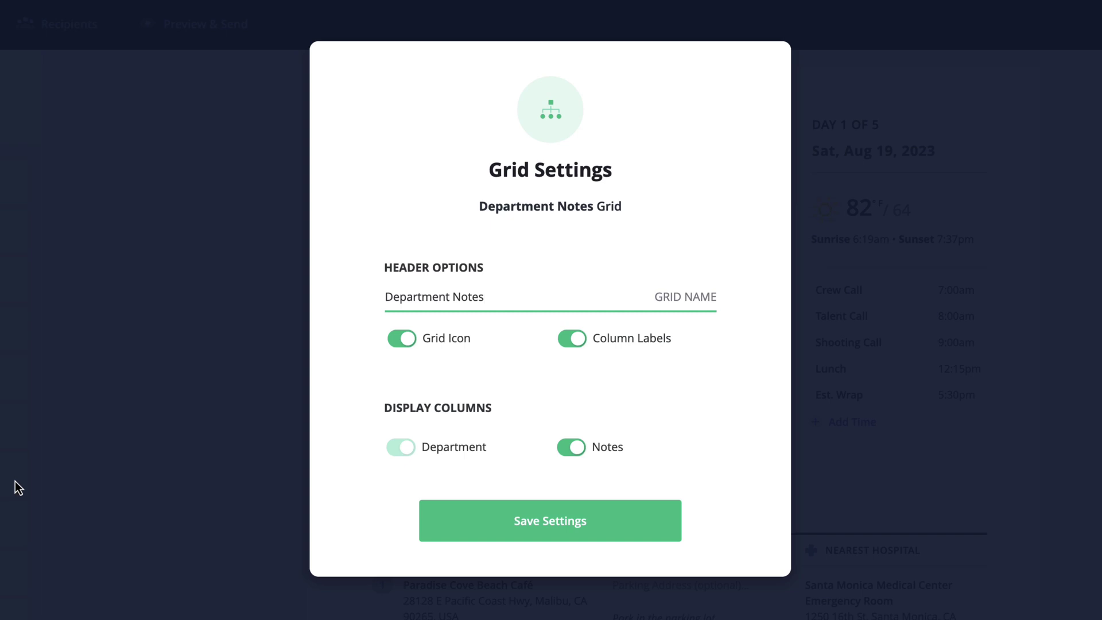
- In the Talent grid settings, replace the Pickup and H/MU columns with C/W and On Set, then save
left_click(15, 481)
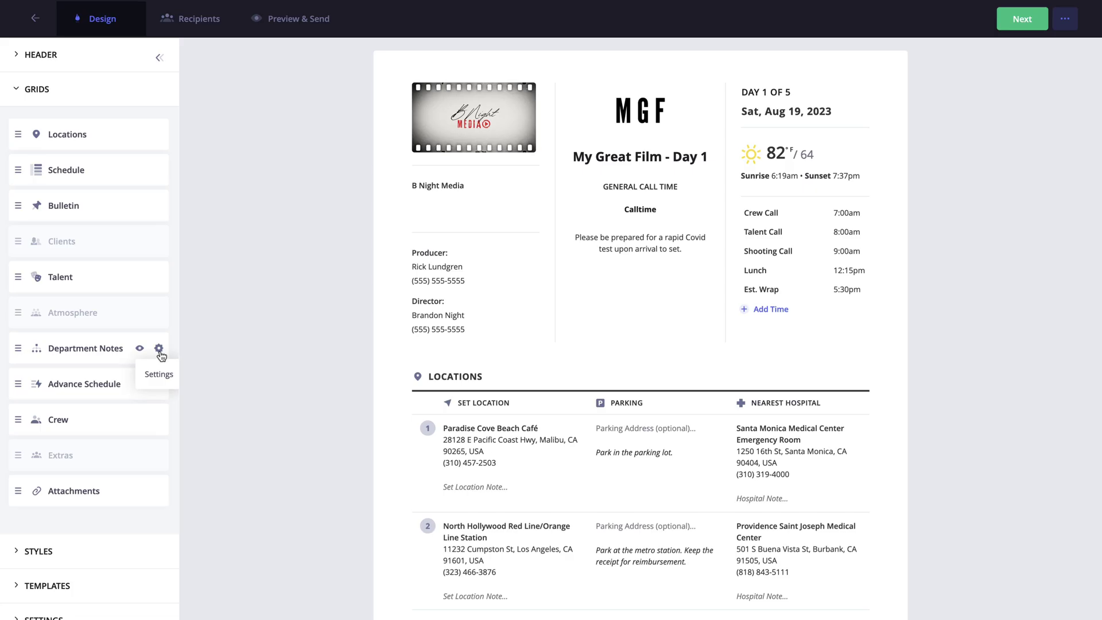
left_click(159, 277)
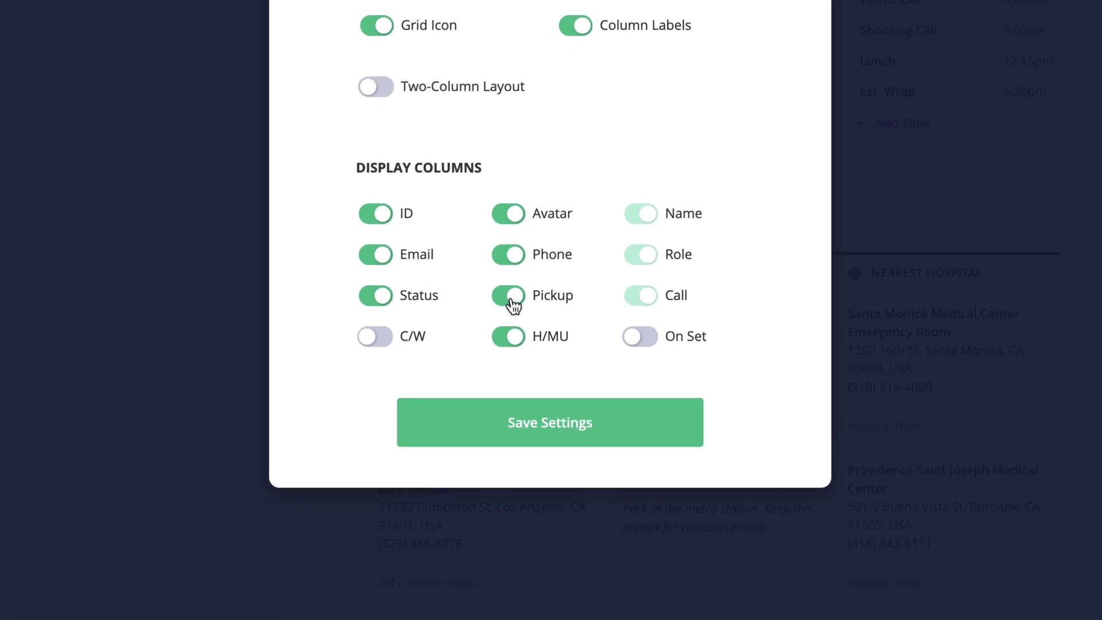
left_click(511, 303)
left_click(509, 343)
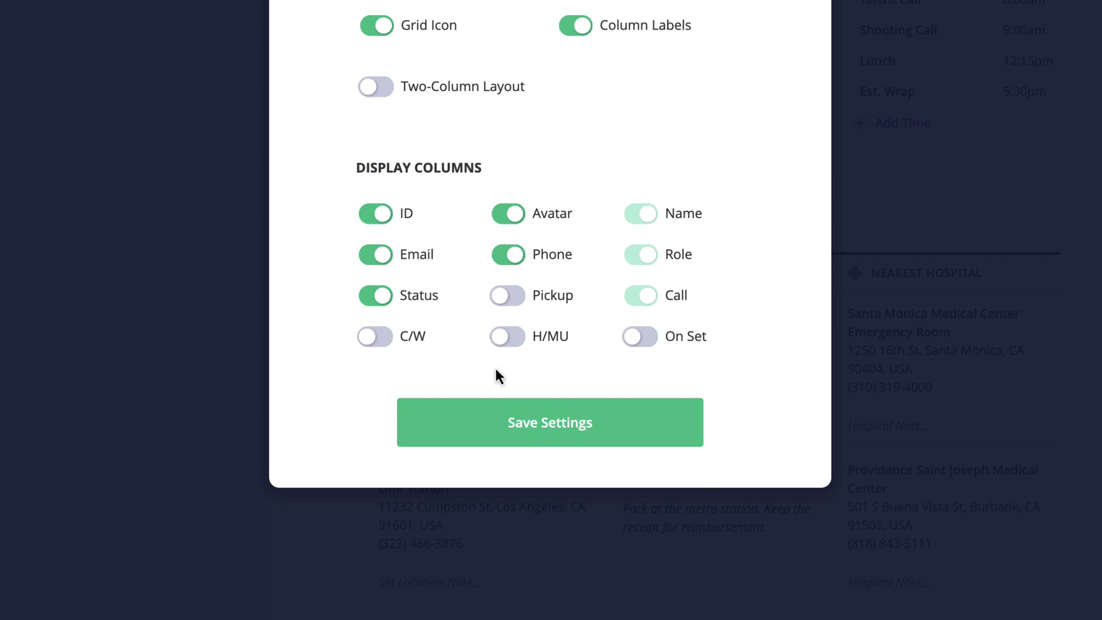
left_click(373, 345)
left_click(646, 346)
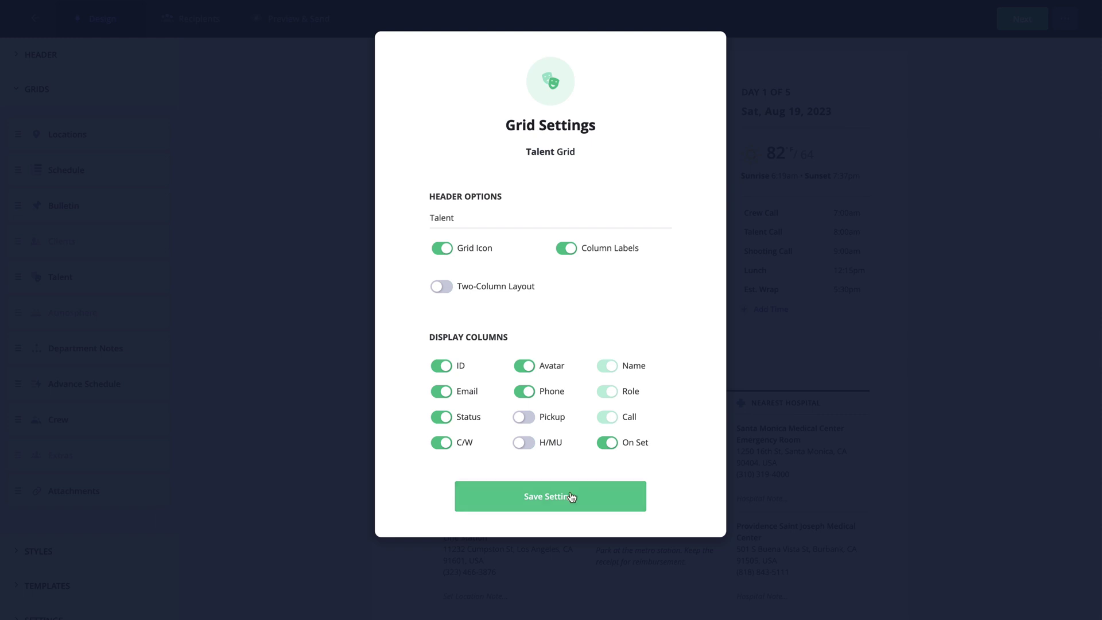
left_click(572, 497)
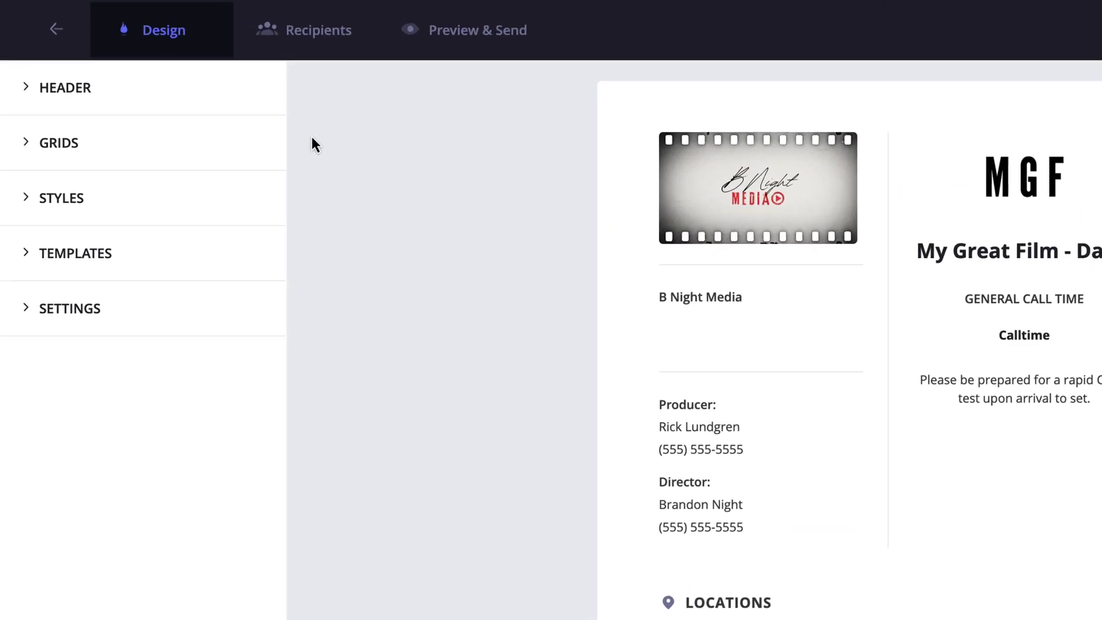
- Turn on Vertical Borders, make the Header Text red and make the Header Line purple
left_click(195, 209)
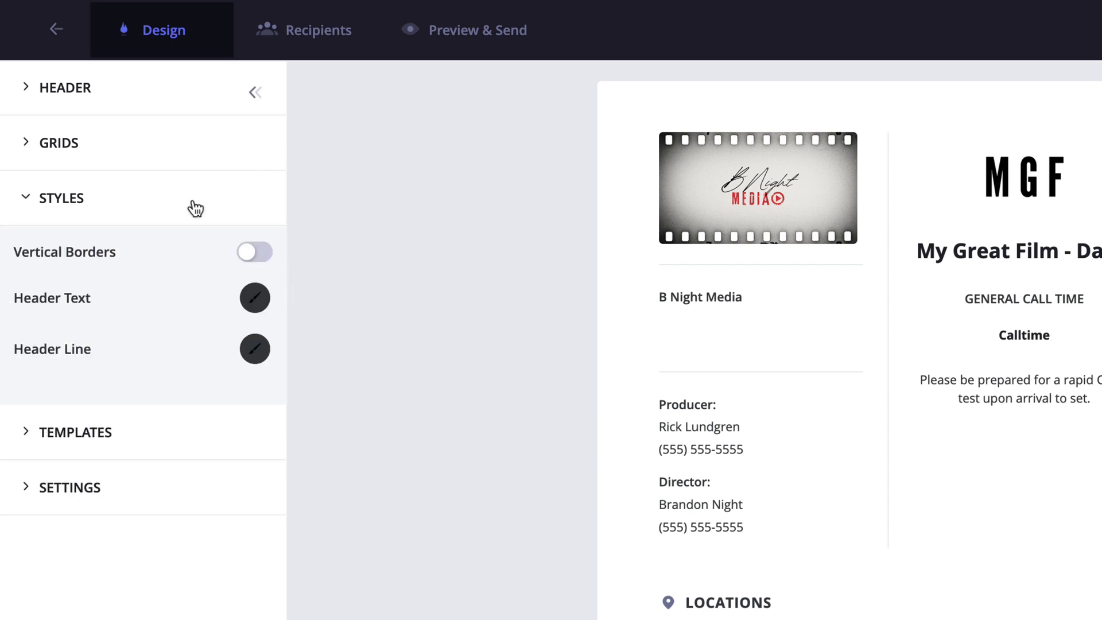
left_click(258, 261)
left_click(255, 300)
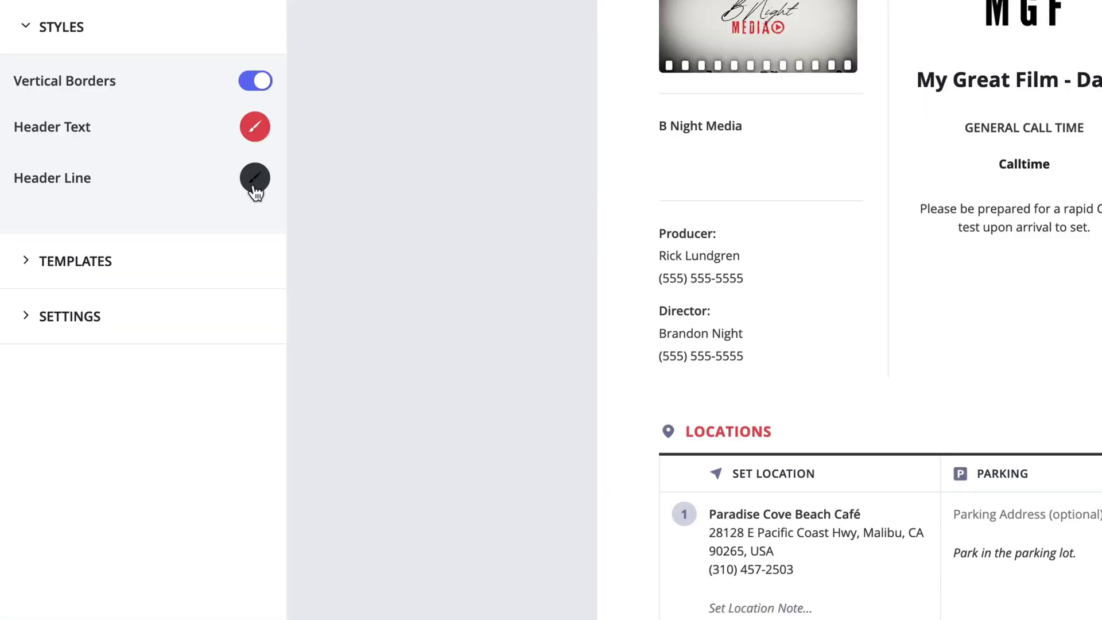
left_click(253, 187)
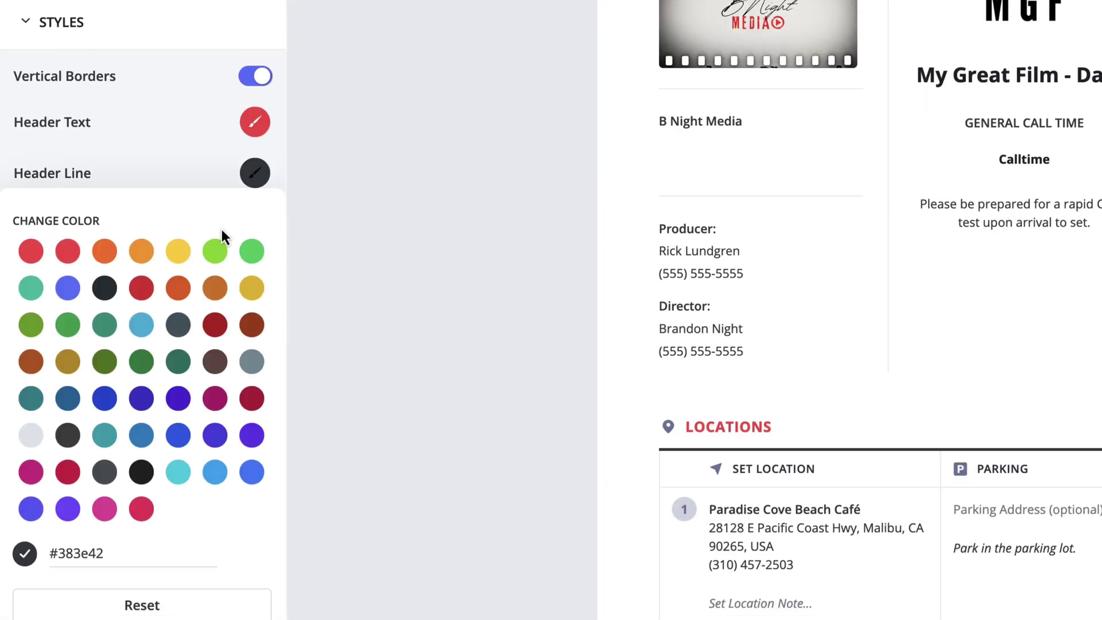
left_click(31, 447)
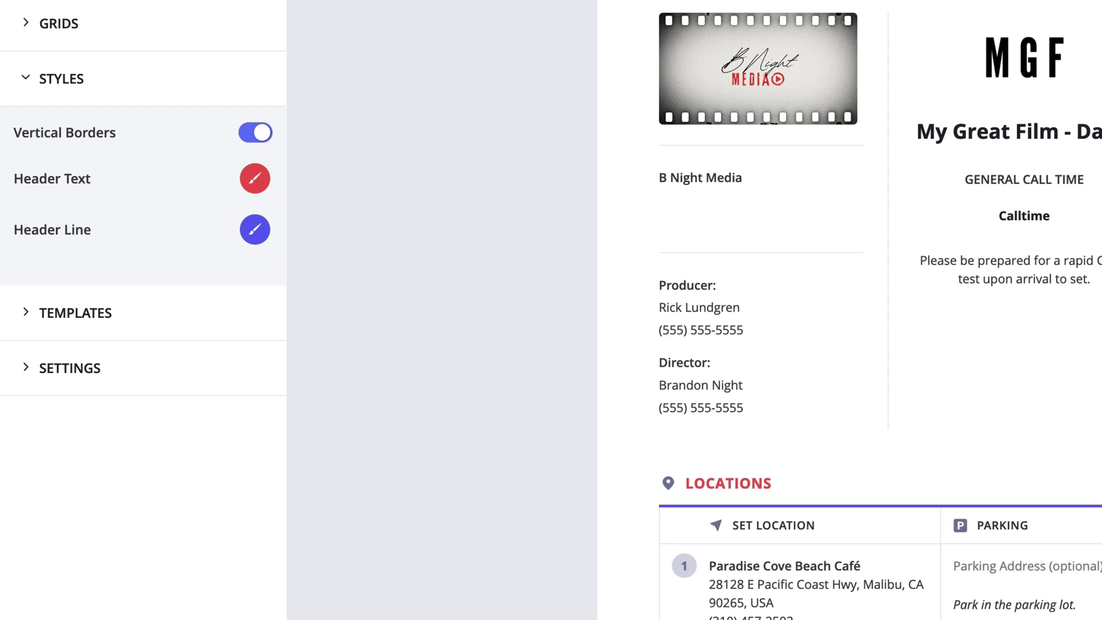
left_click(170, 371)
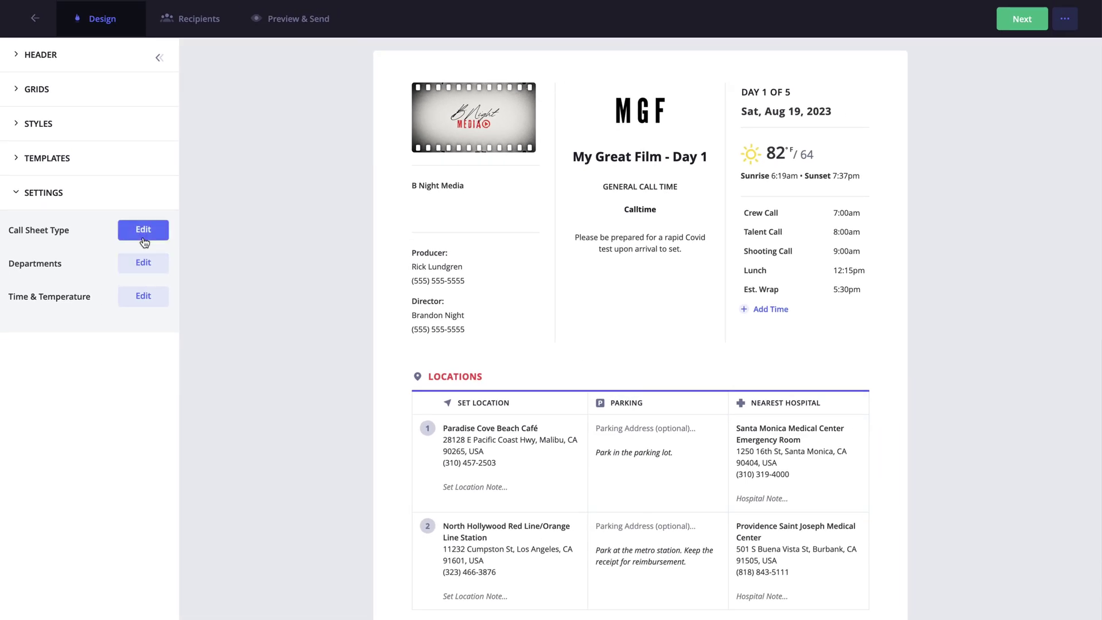
left_click(144, 230)
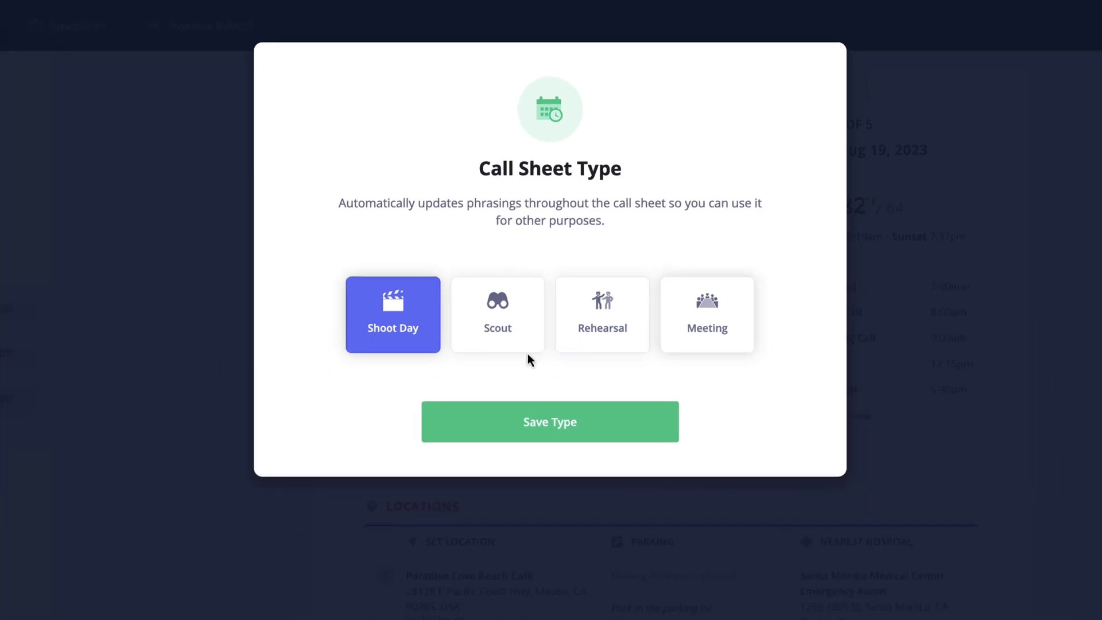
left_click(156, 383)
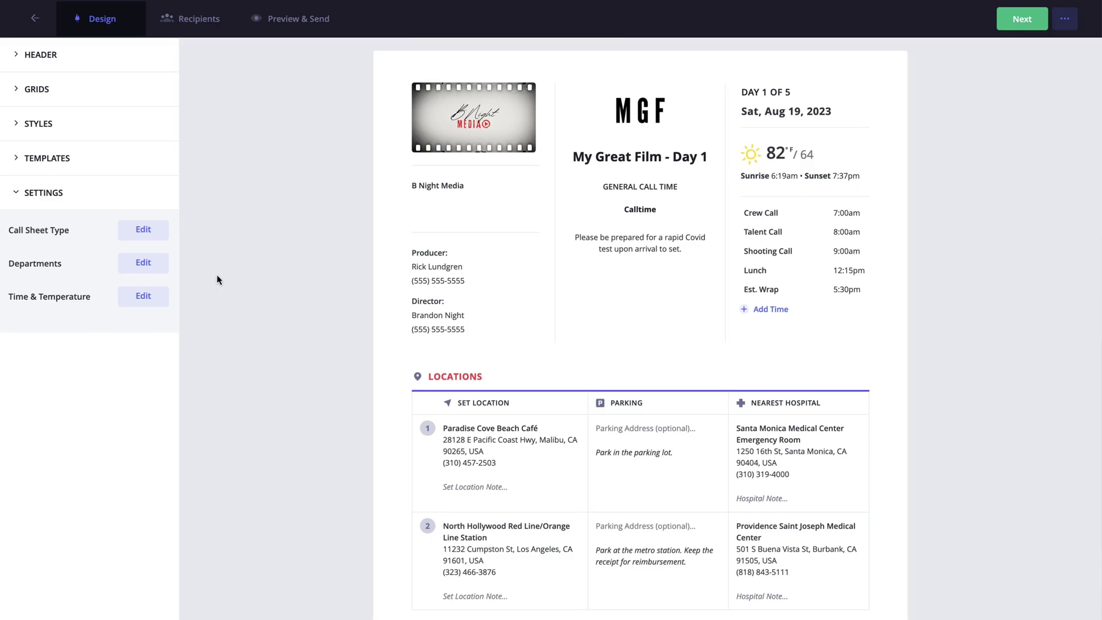
left_click(145, 270)
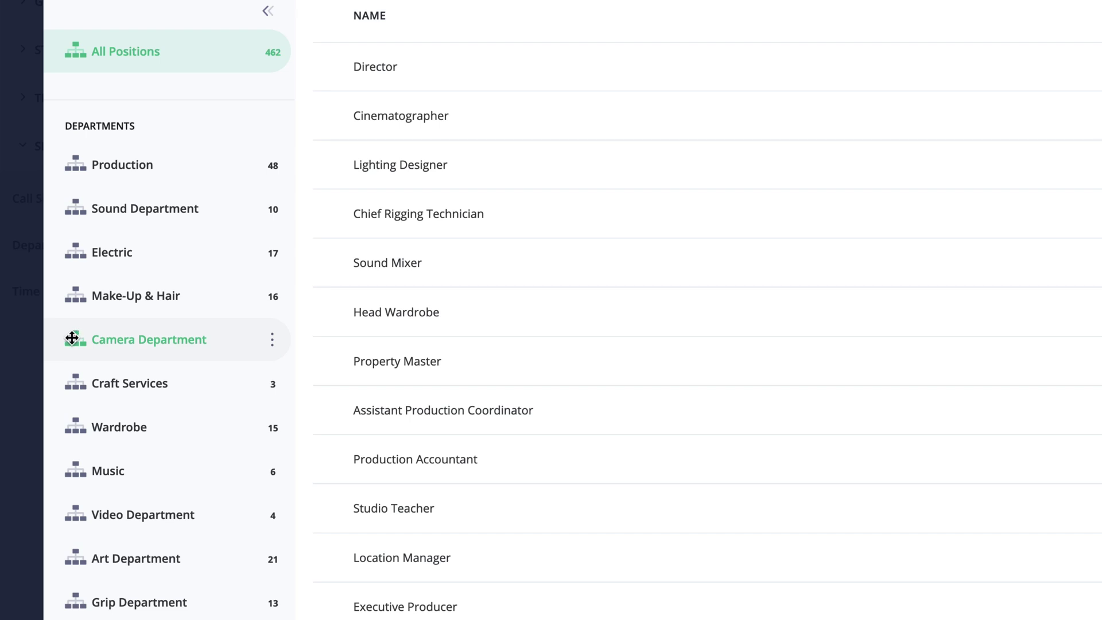
- Move Camera Department right after Production and place Executive Producer above Director
left_click_drag(72, 334, 77, 199)
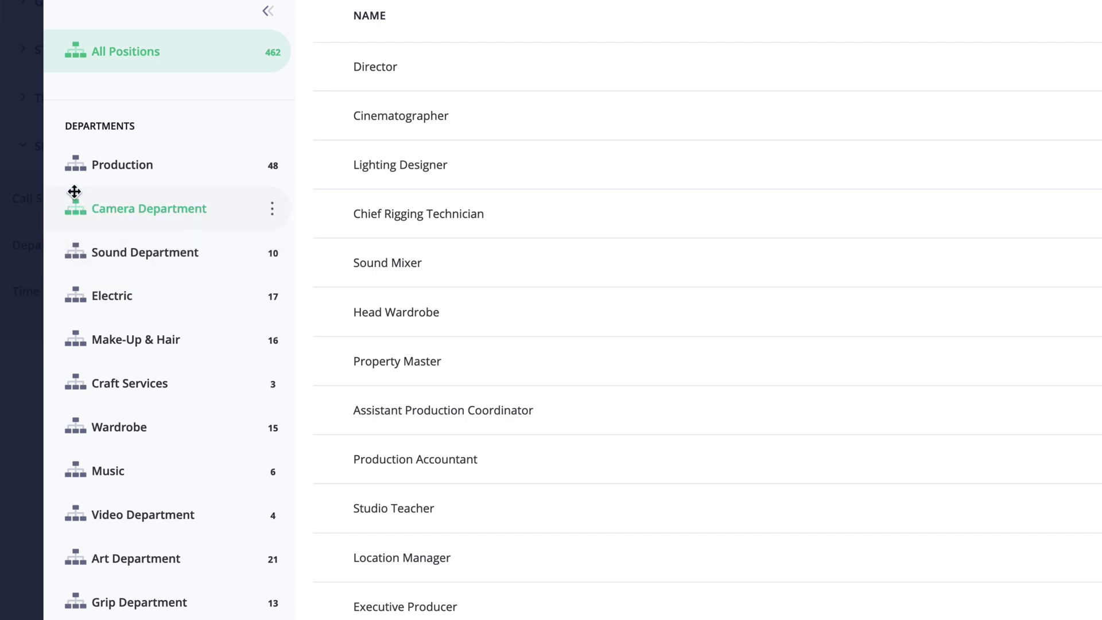
left_click(74, 192)
left_click(126, 177)
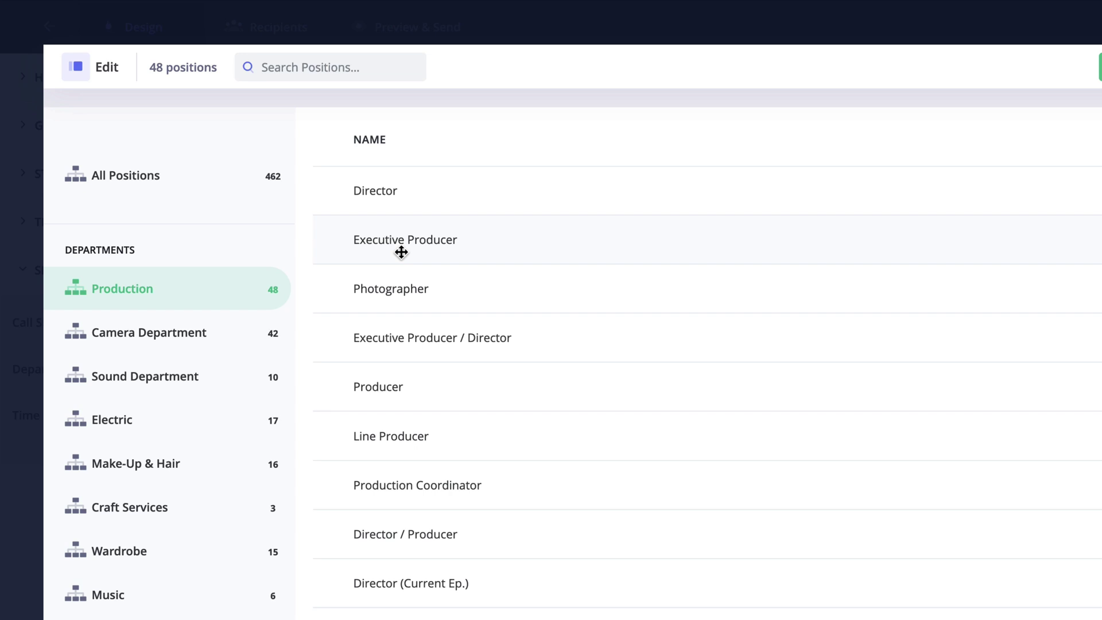
left_click_drag(401, 253, 405, 184)
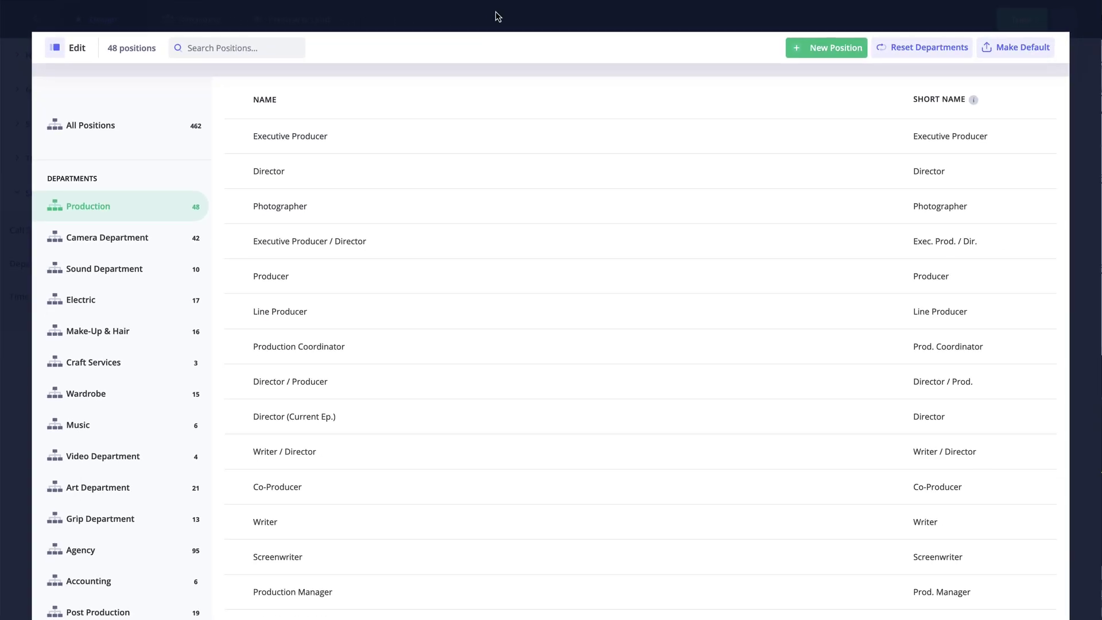
left_click(498, 17)
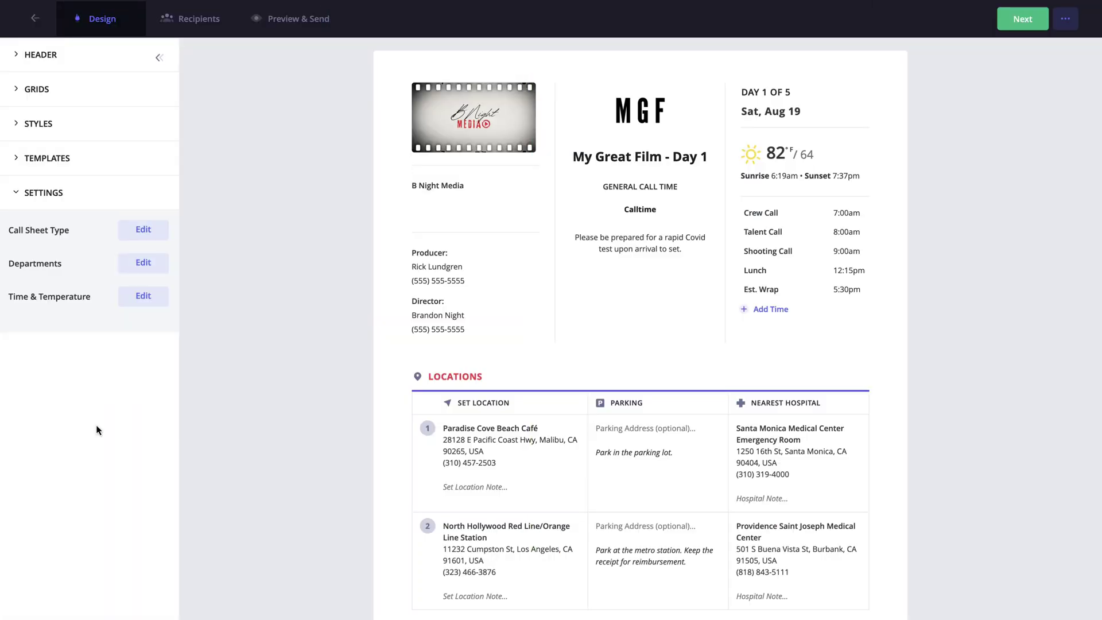
left_click(144, 297)
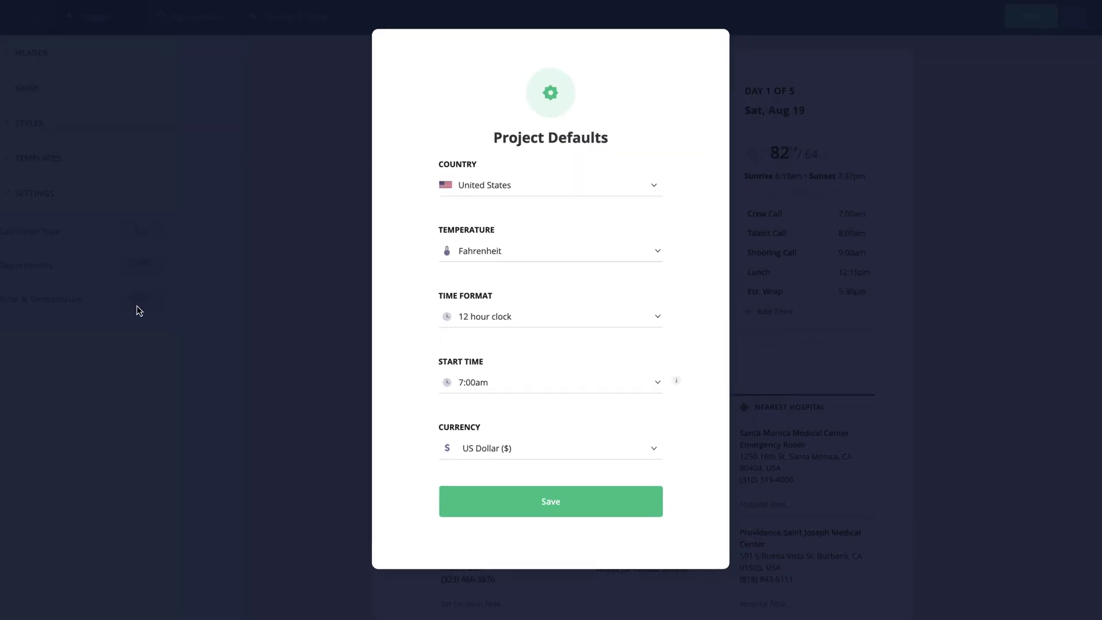
left_click(608, 182)
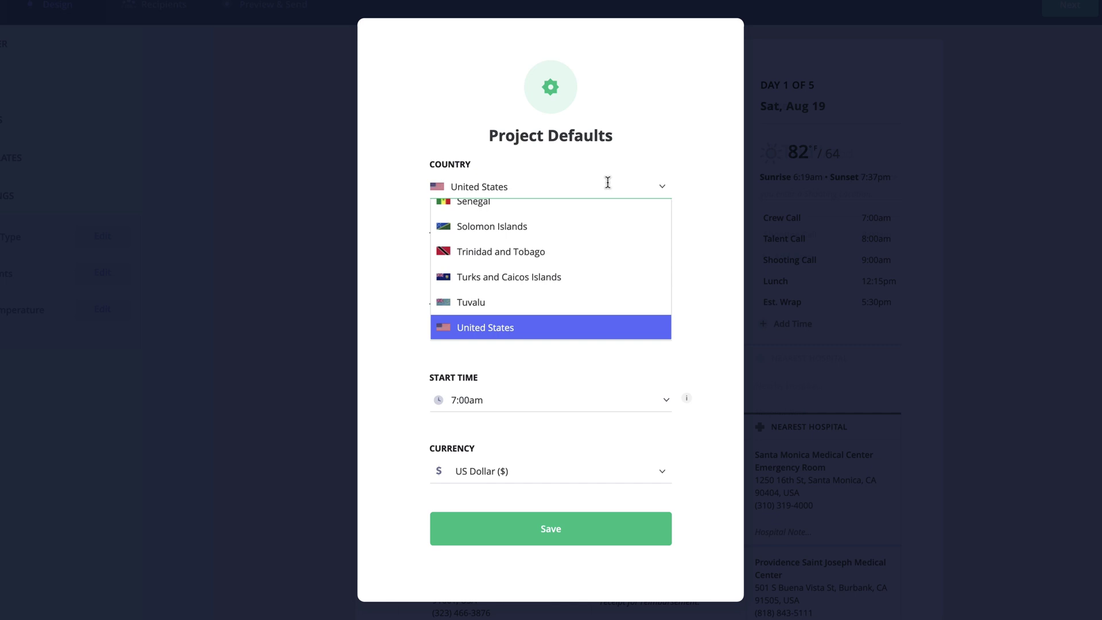
left_click(686, 195)
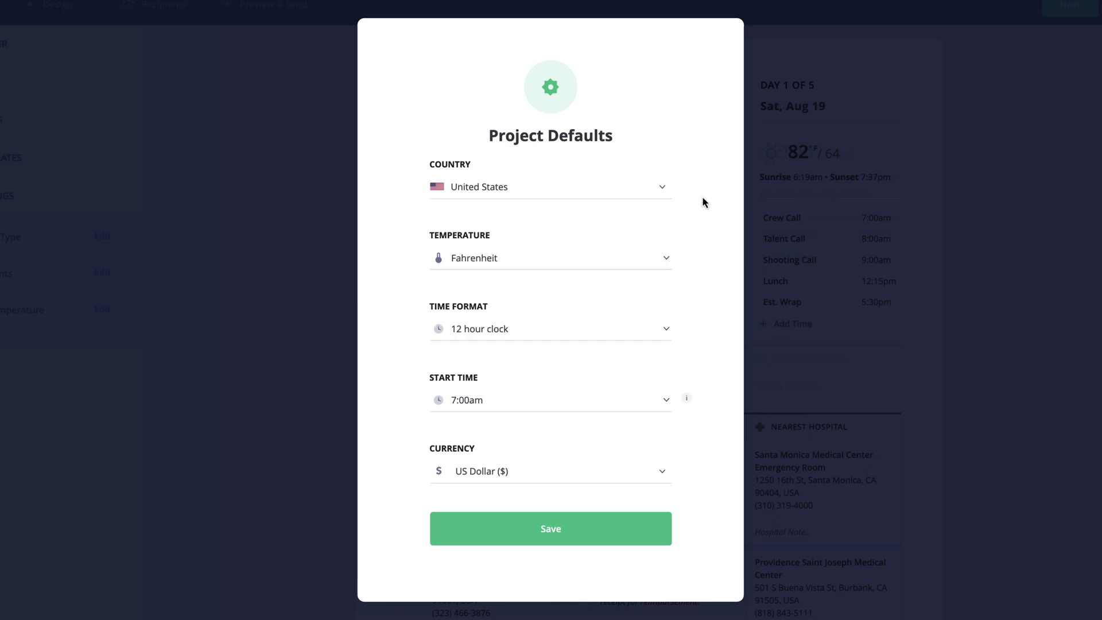
left_click(566, 269)
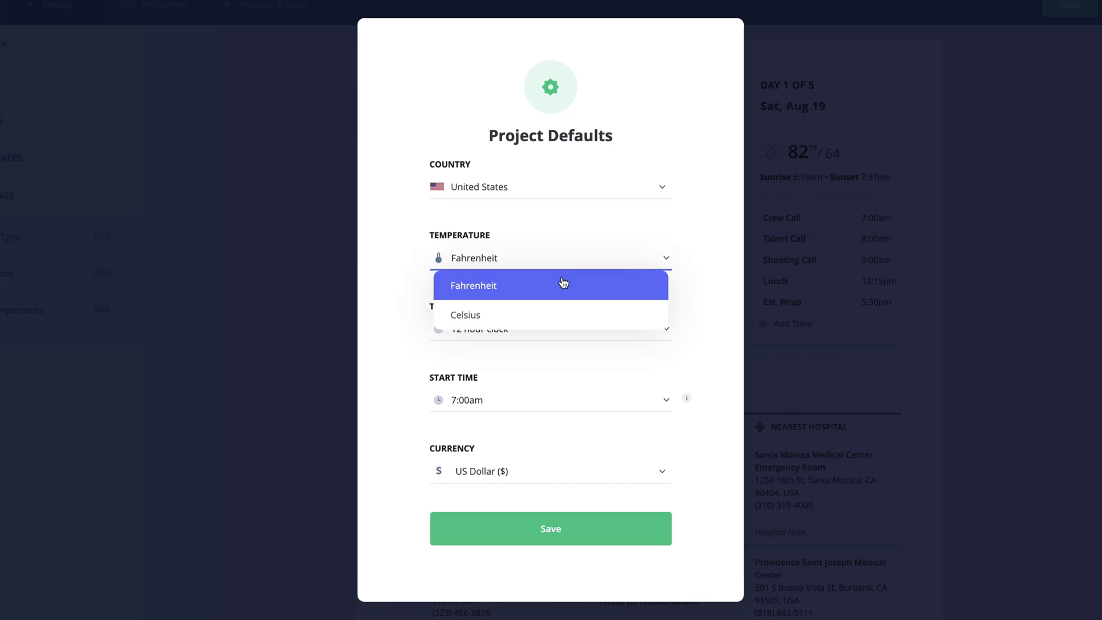
left_click(697, 320)
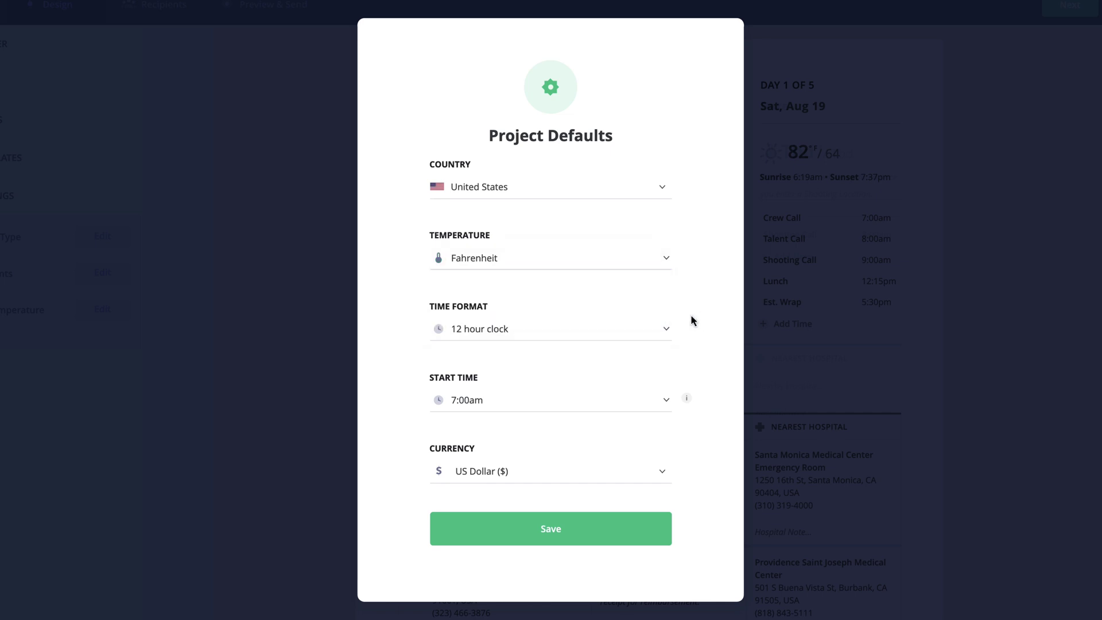
left_click(602, 342)
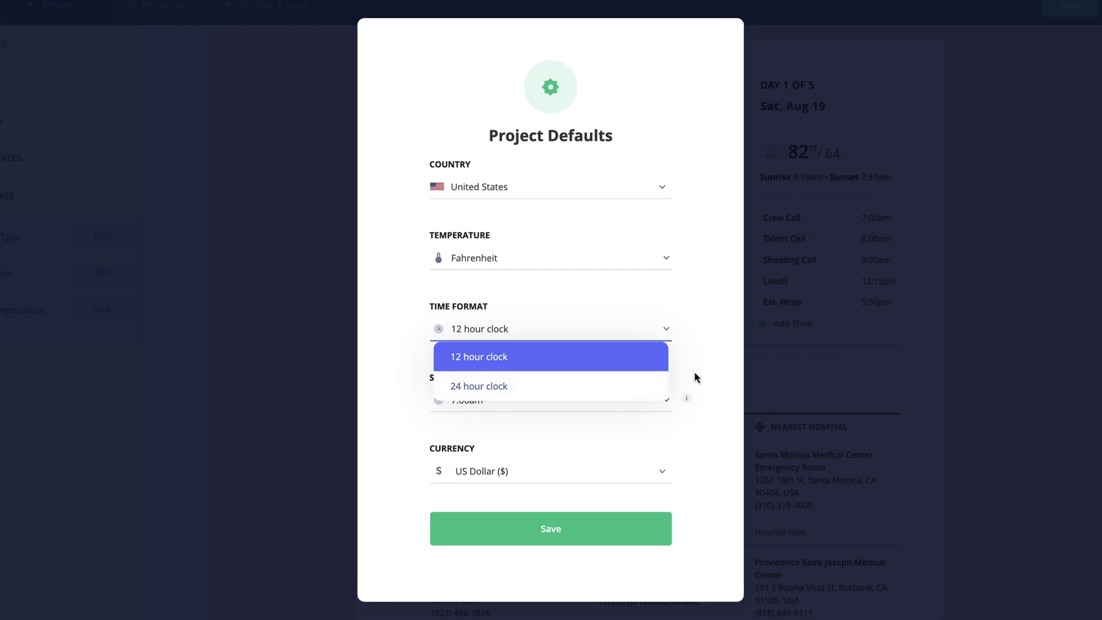
left_click(712, 372)
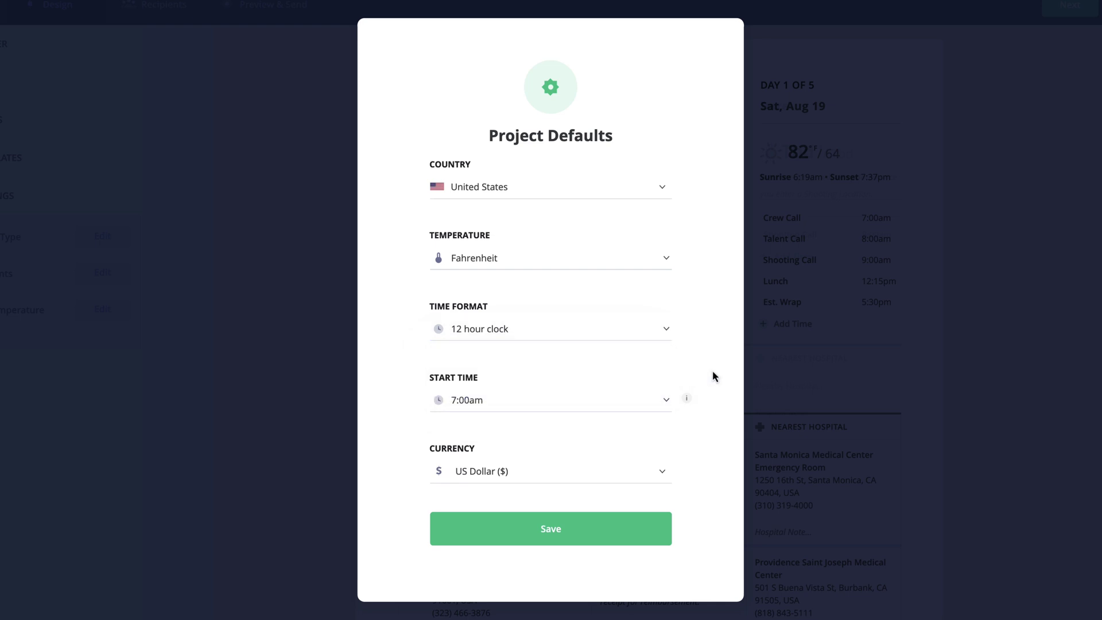
left_click(562, 405)
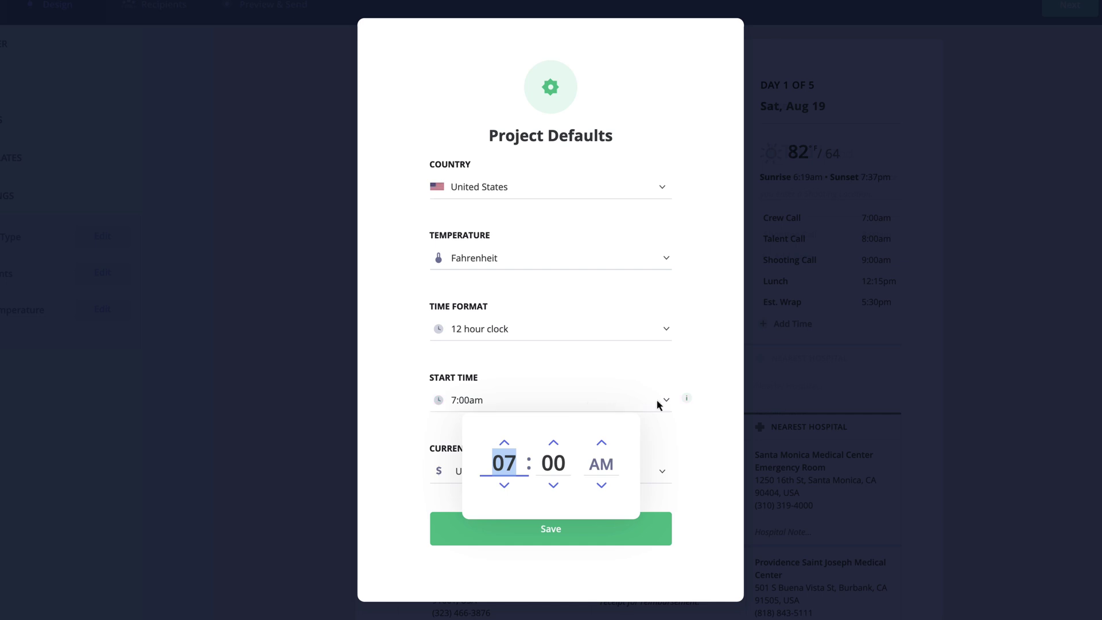
left_click(714, 398)
left_click(564, 429)
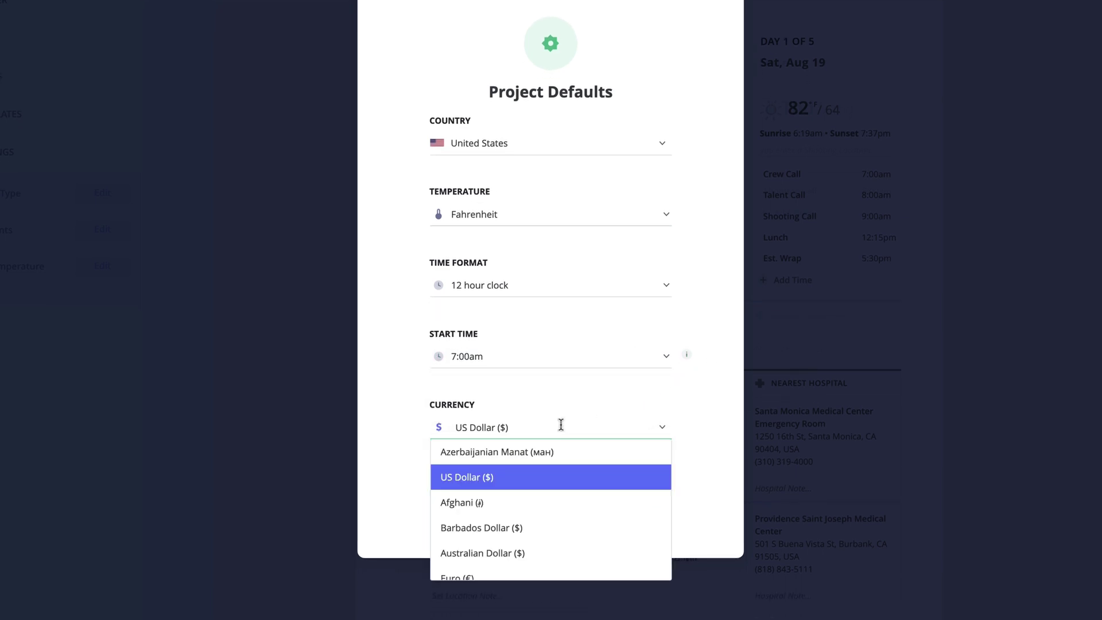
left_click(701, 413)
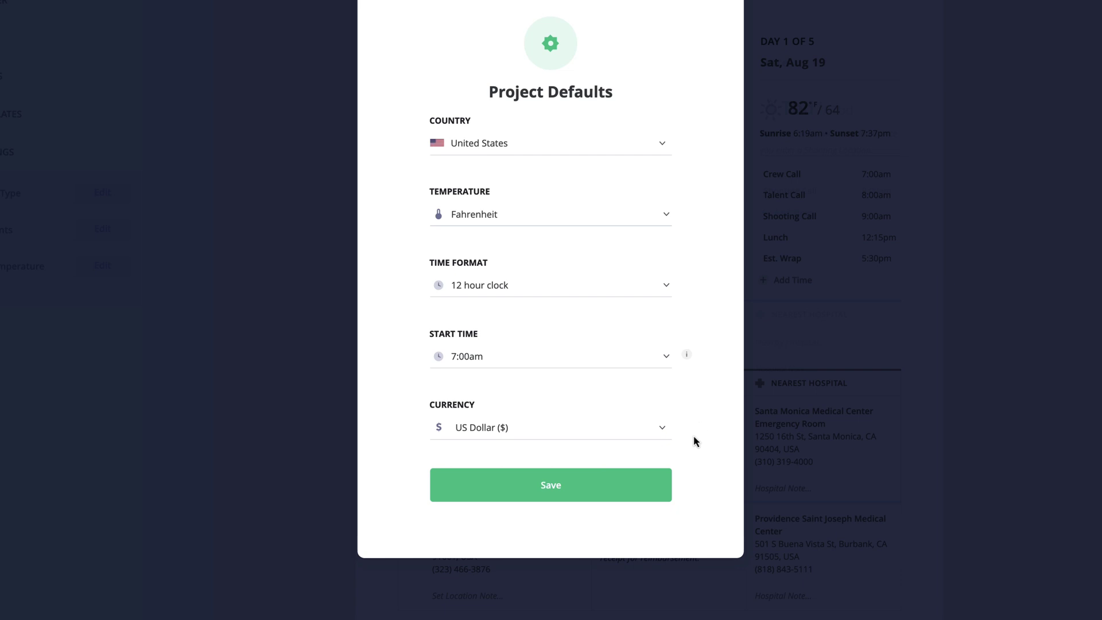
left_click(585, 494)
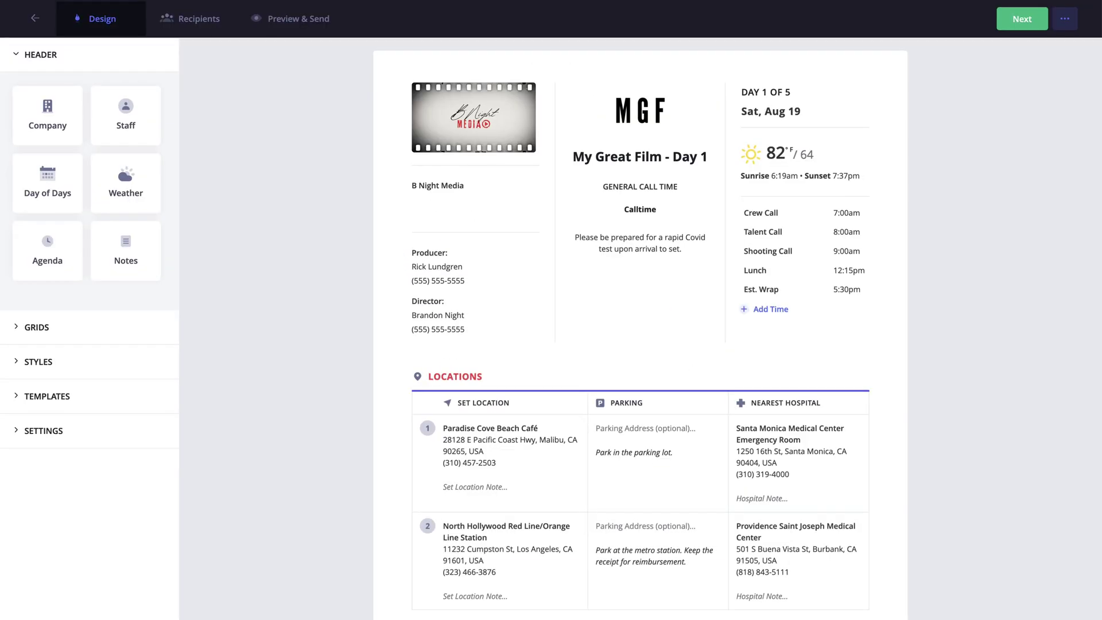
- Save the layout as 'MGF Template' and continue to the Day 2 call sheet's layout choices
scroll(640, 327, "down", 2)
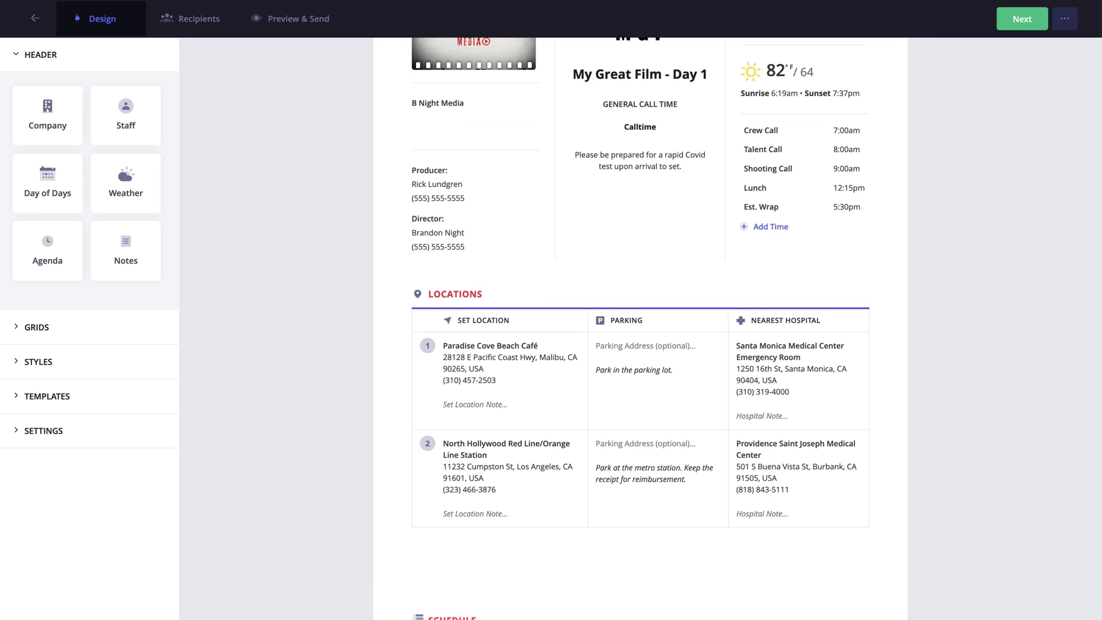
scroll(640, 327, "down", 3)
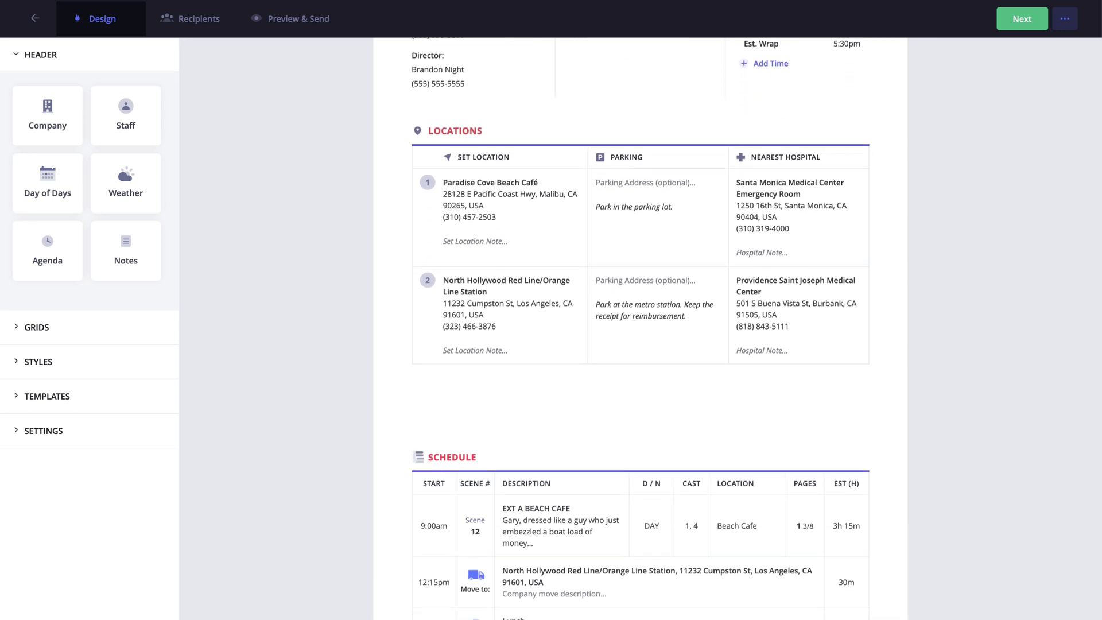
scroll(640, 328, "down", 2)
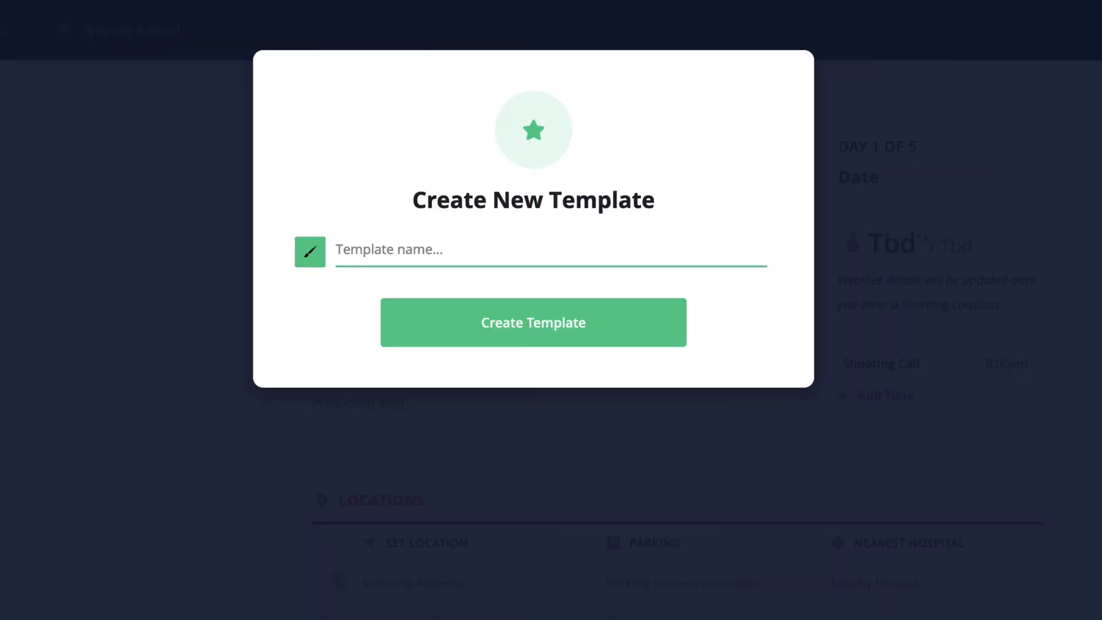
type("MGF Template")
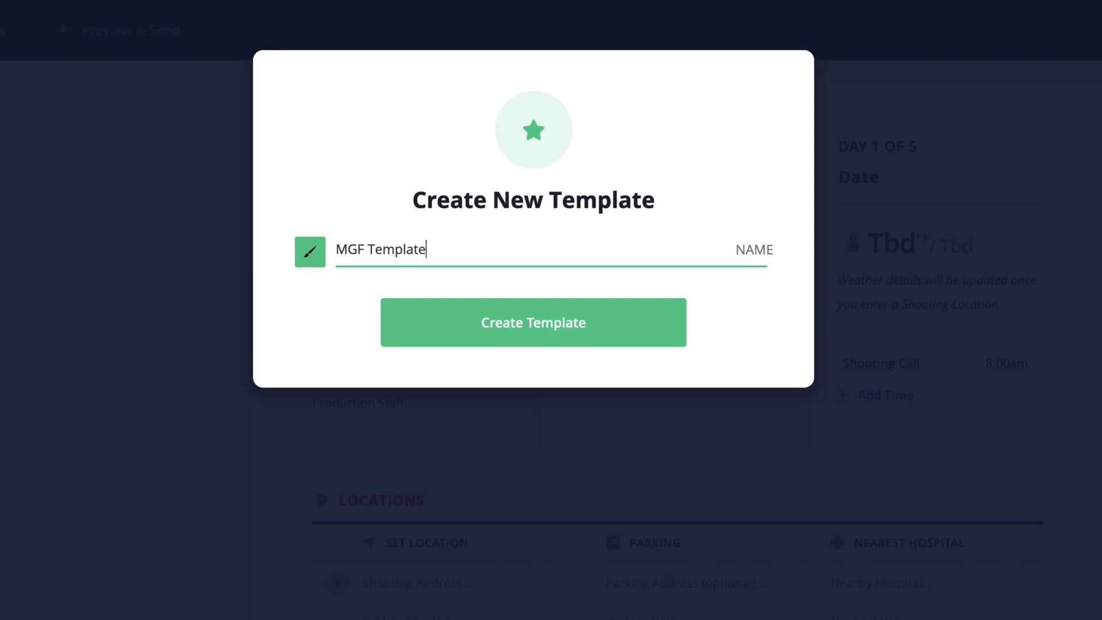
left_click(536, 349)
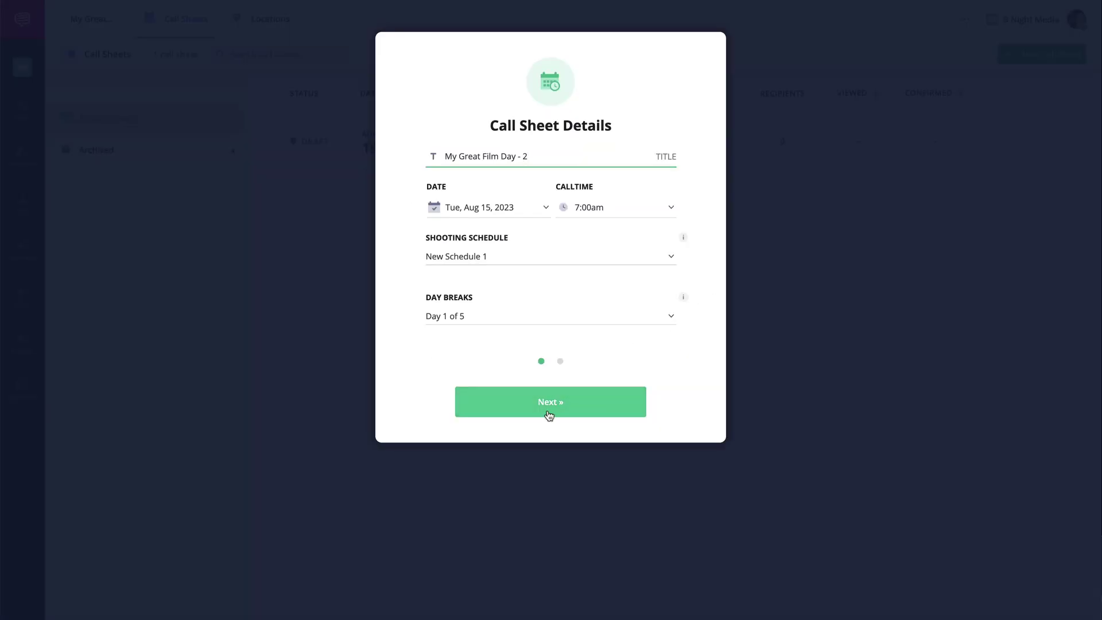
left_click(550, 414)
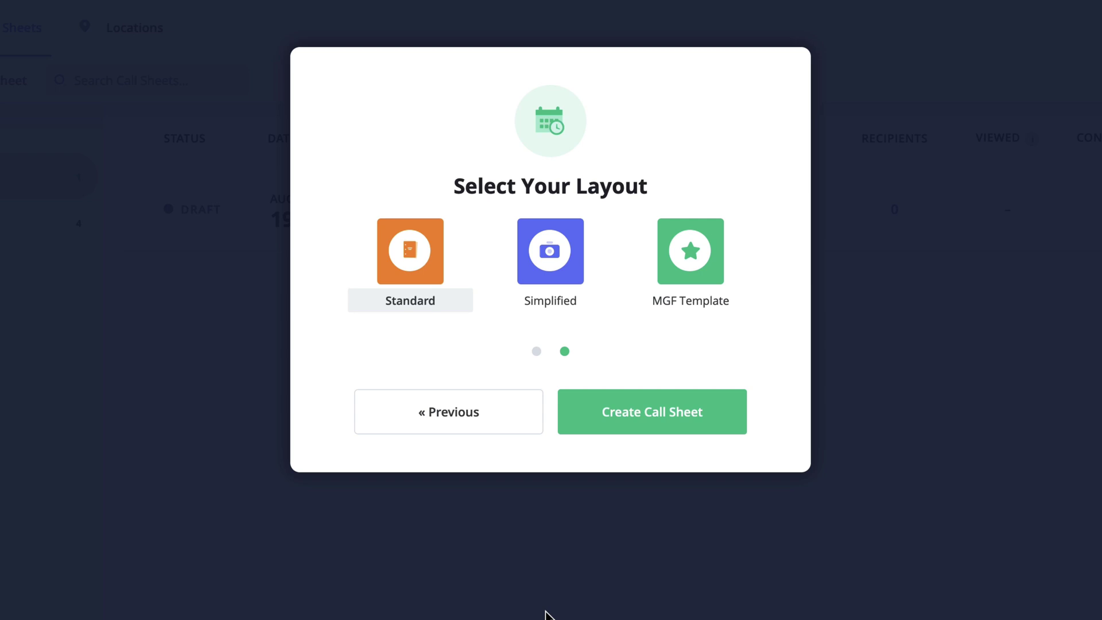